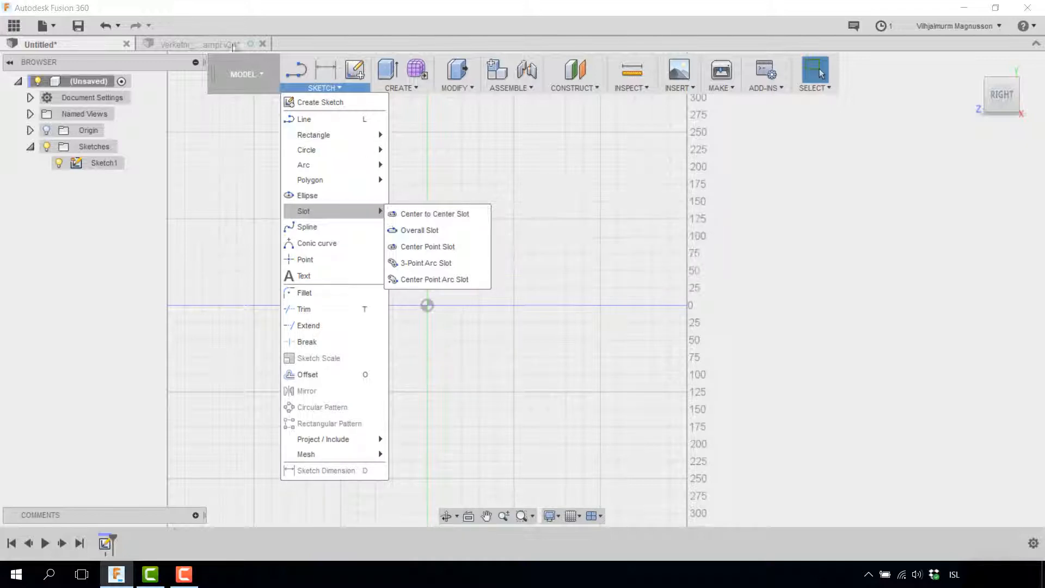
Examine the slots in the arms of the Verkefni_5_lampi lamp model, viewed from the front and at an angle
left_click(152, 36)
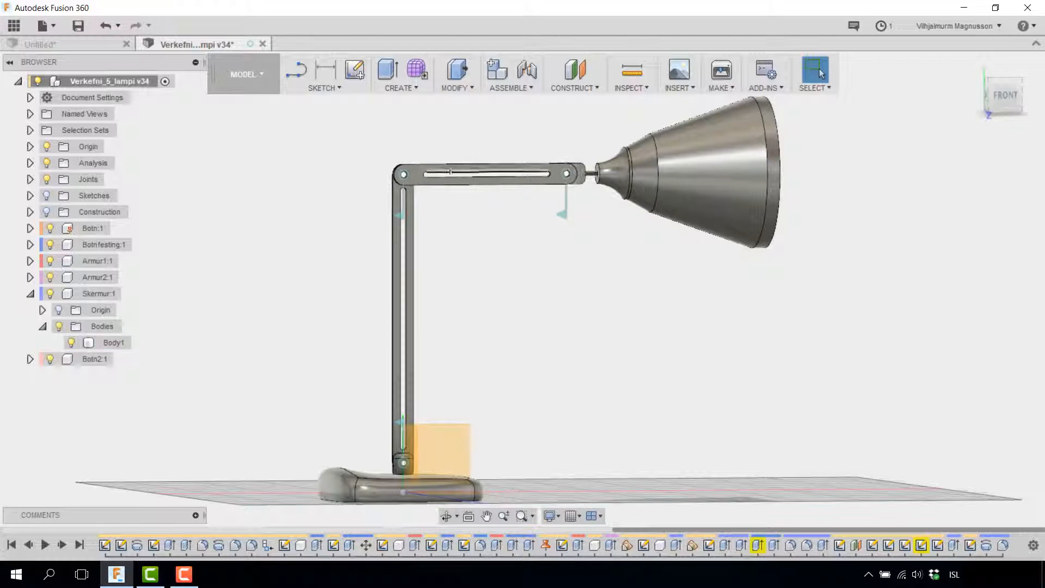
scroll(421, 149, "up", 3)
scroll(422, 149, "up", 1)
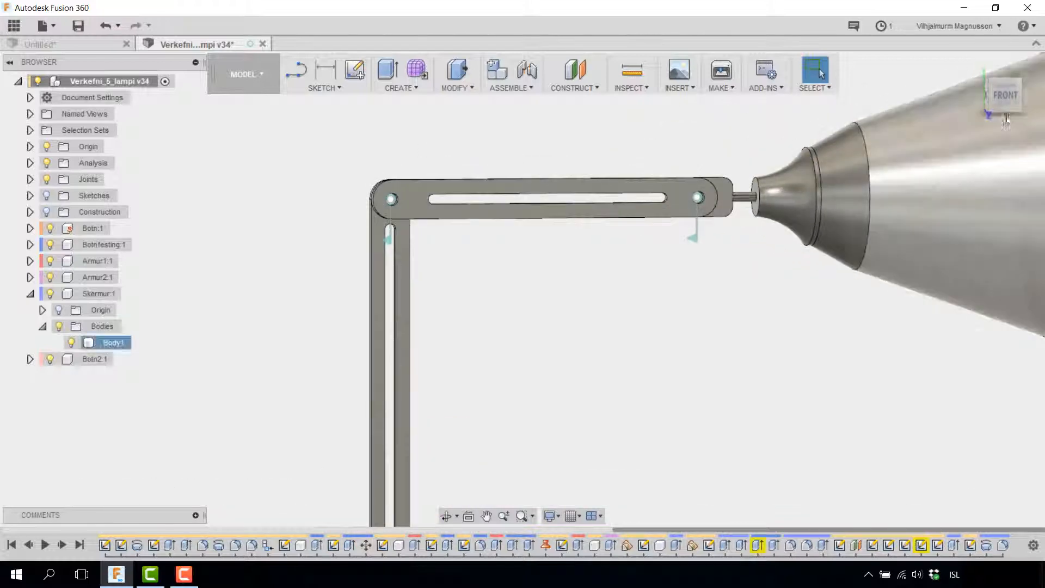
left_click_drag(1007, 100, 991, 150)
left_click_drag(932, 228, 926, 186)
left_click_drag(995, 114, 993, 85)
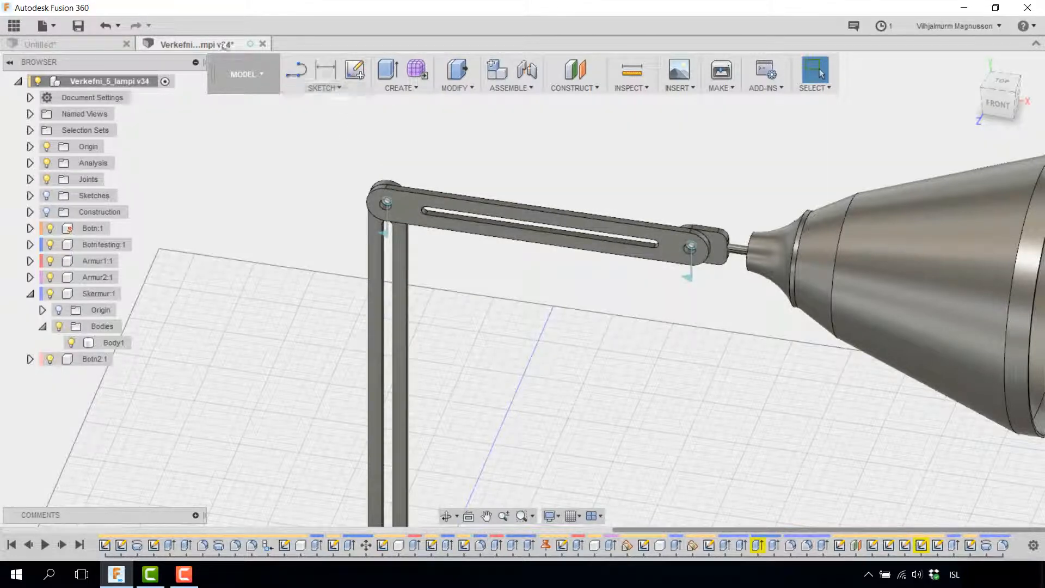
In the untitled design, sketch a horizontal Center to Center Slot about 95 mm wide on the YZ plane, above the origin
left_click(76, 43)
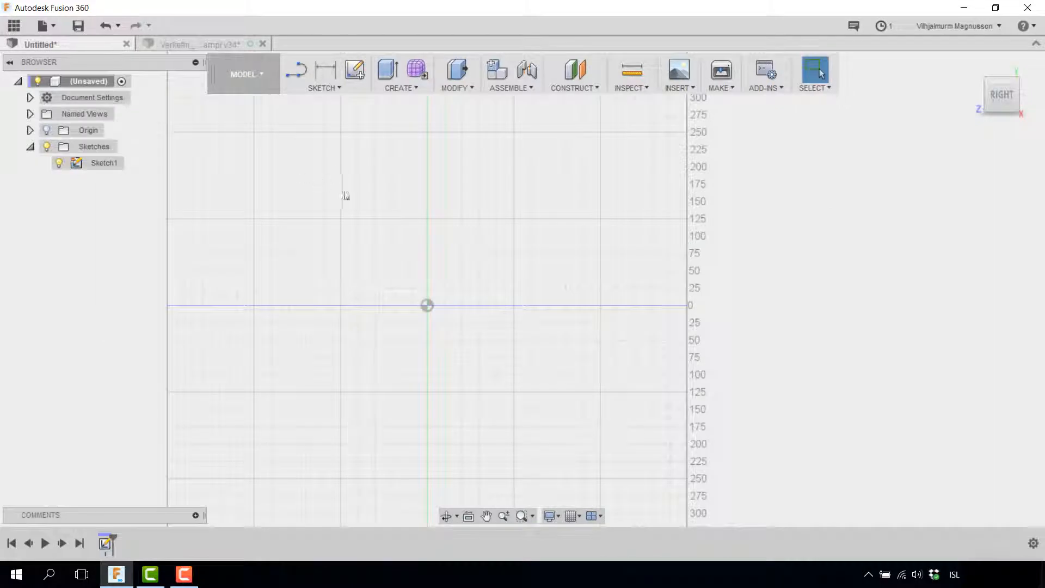
left_click(322, 88)
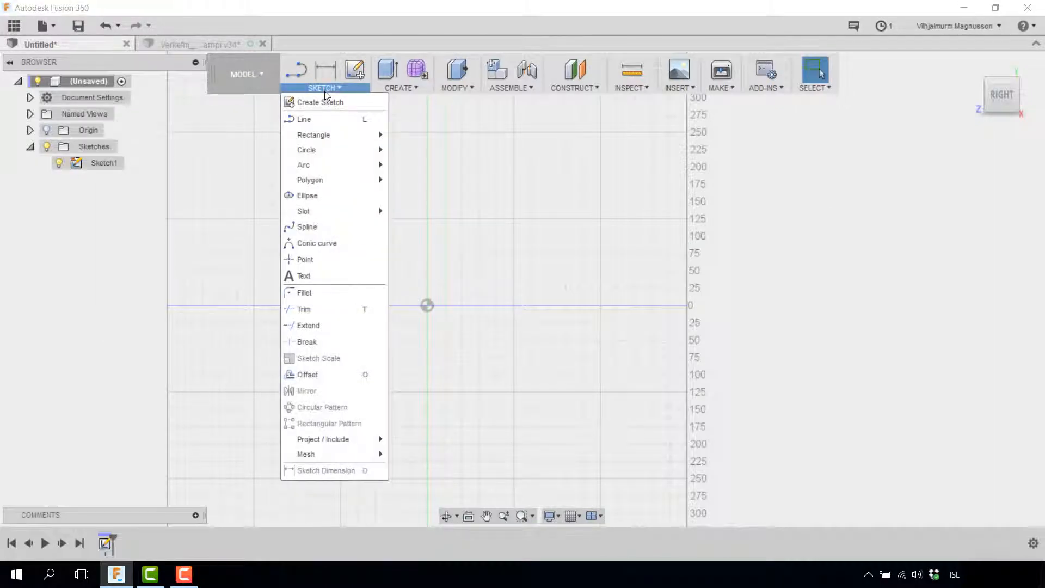
mouse_move(342, 220)
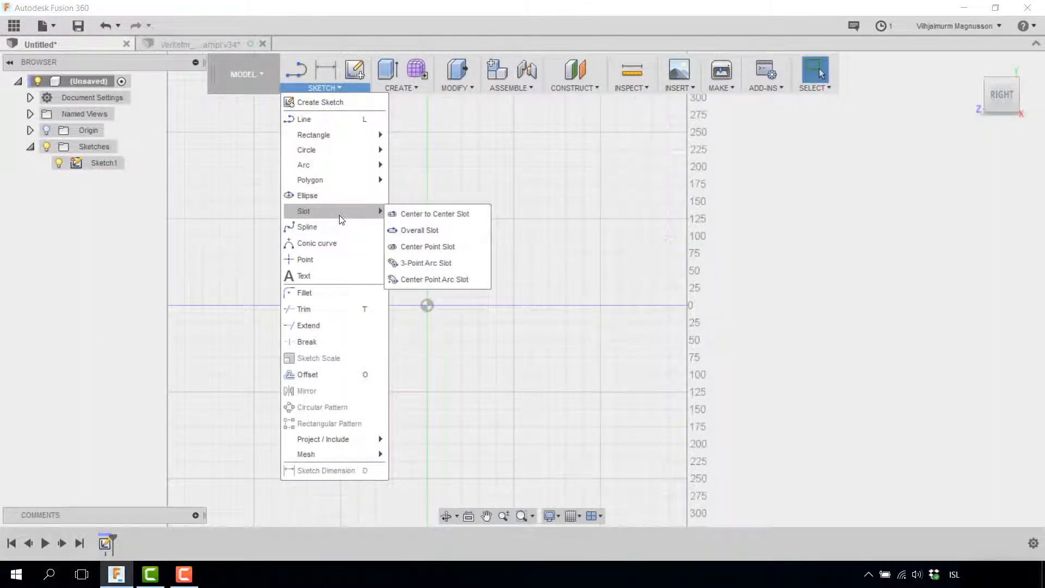
left_click(425, 213)
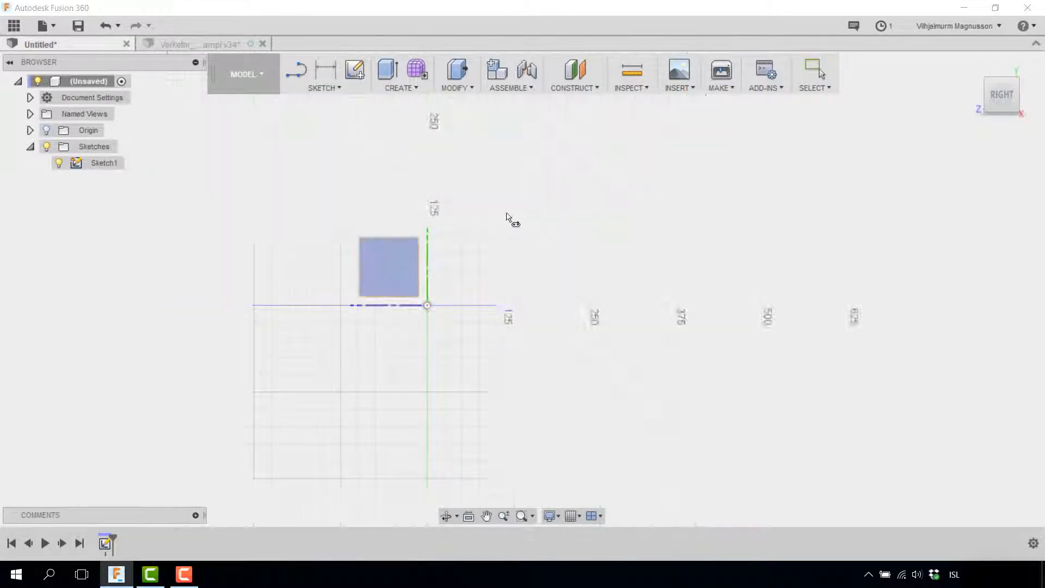
left_click(389, 282)
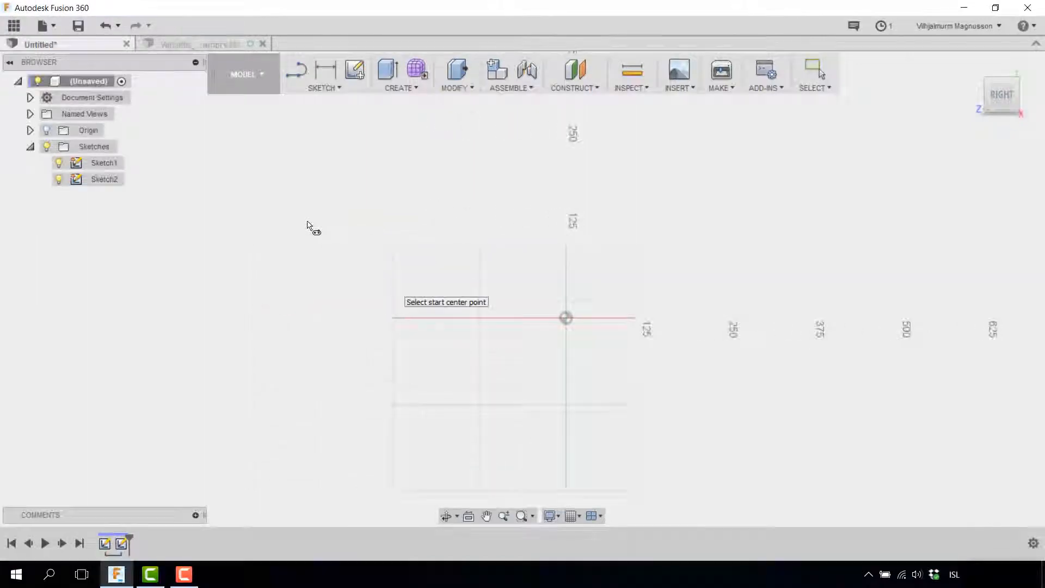
mouse_move(1004, 100)
left_mouse_down()
mouse_move(1029, 89)
mouse_move(1013, 95)
left_mouse_up()
left_click(1003, 94)
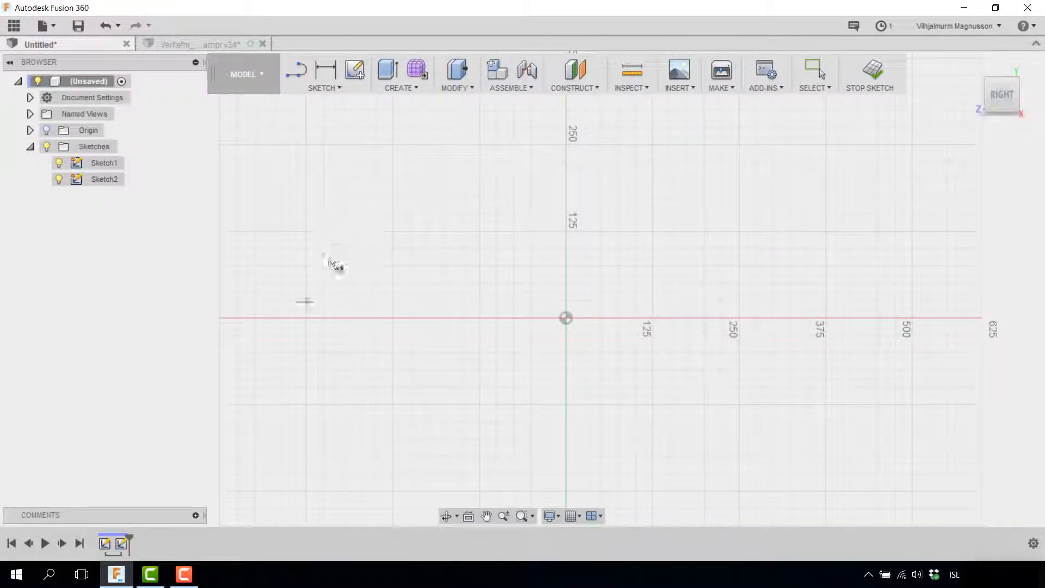
left_click(660, 225)
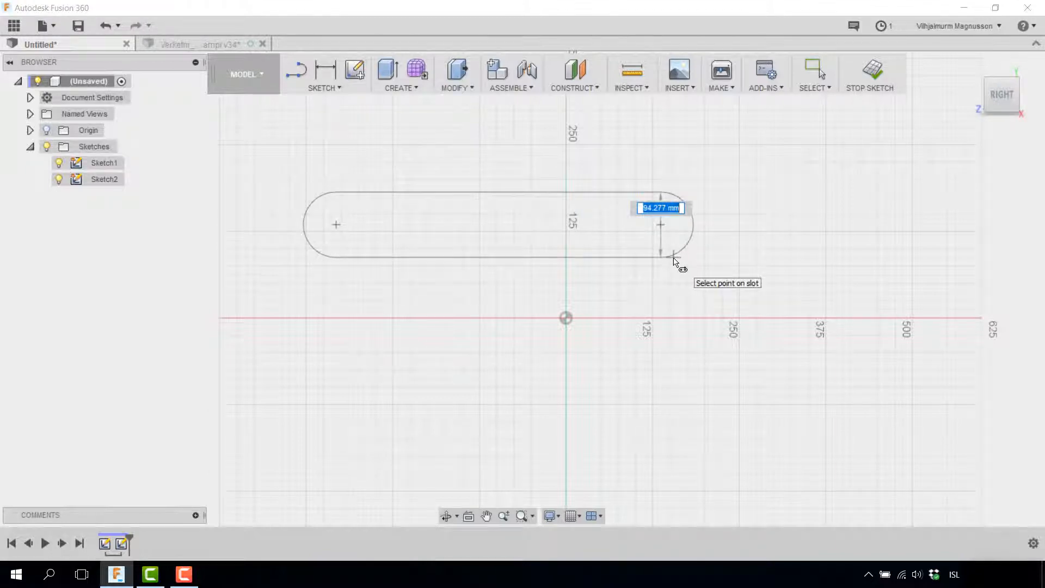
left_click(674, 258)
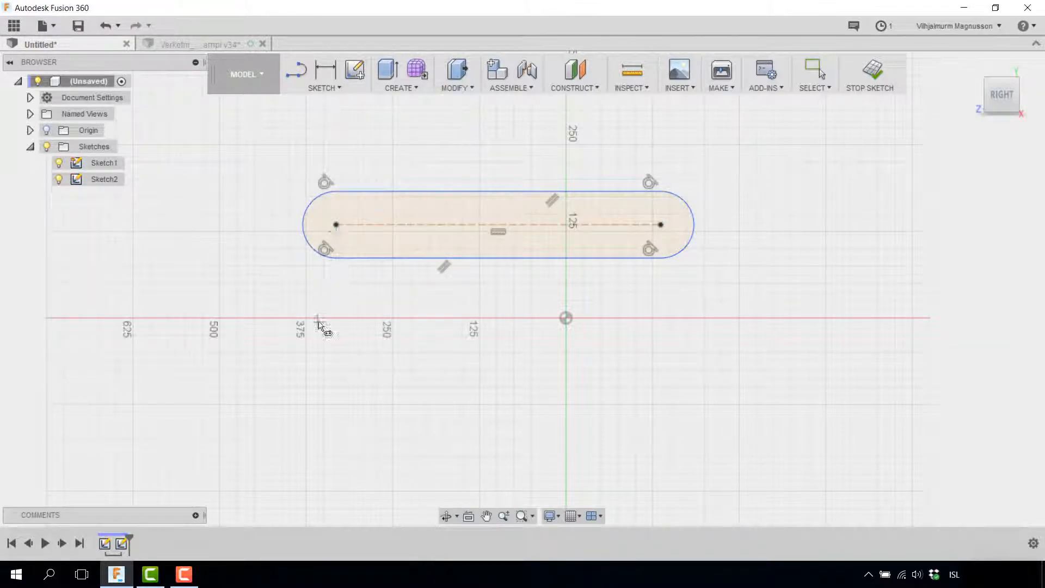
key("Escape")
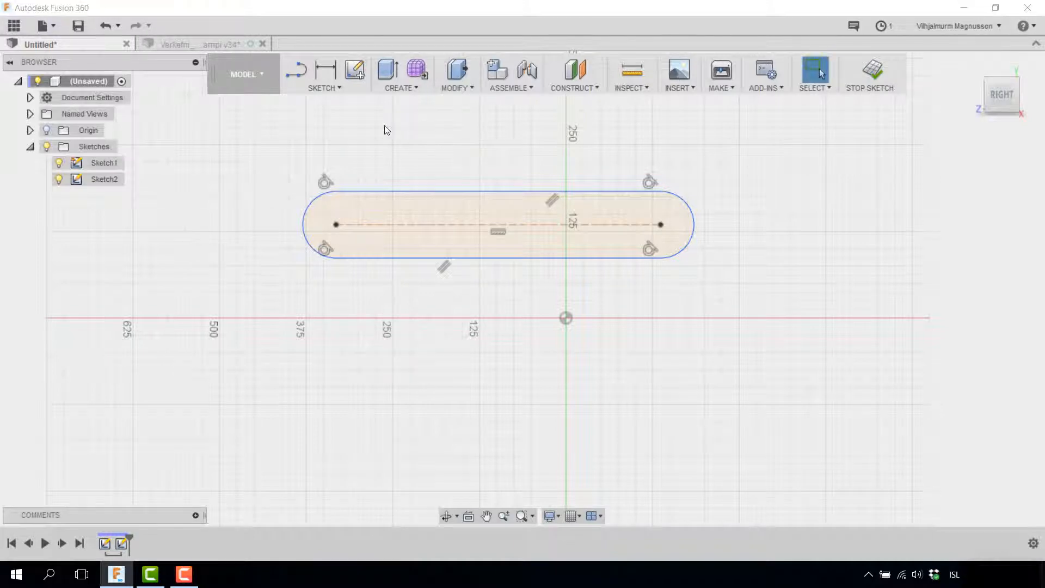
Sketch a horizontal Overall Slot about 100 mm wide below the first slot, just under the red axis
left_click(336, 88)
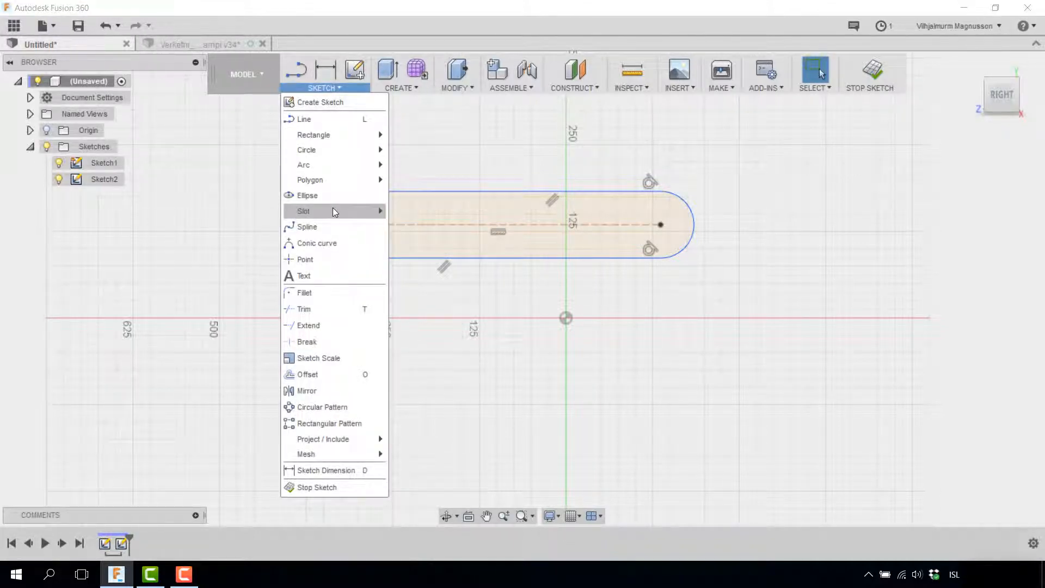
mouse_move(333, 211)
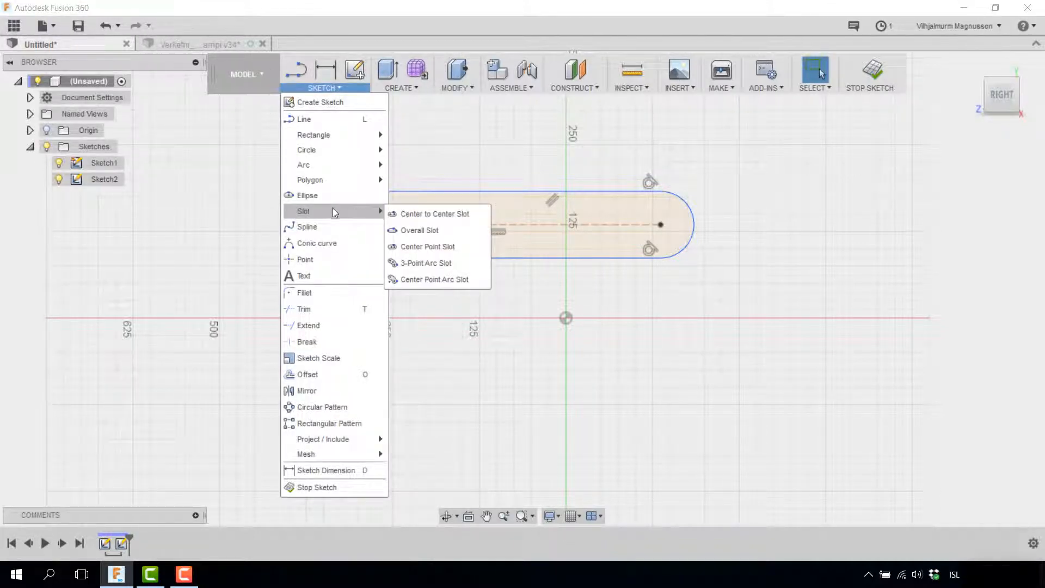
left_click(430, 231)
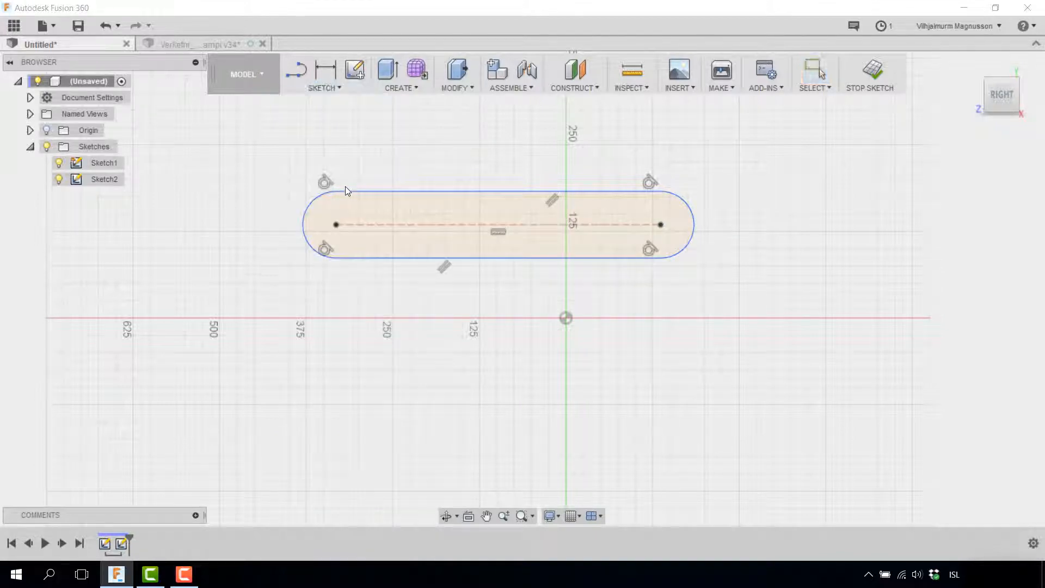
left_click(322, 368)
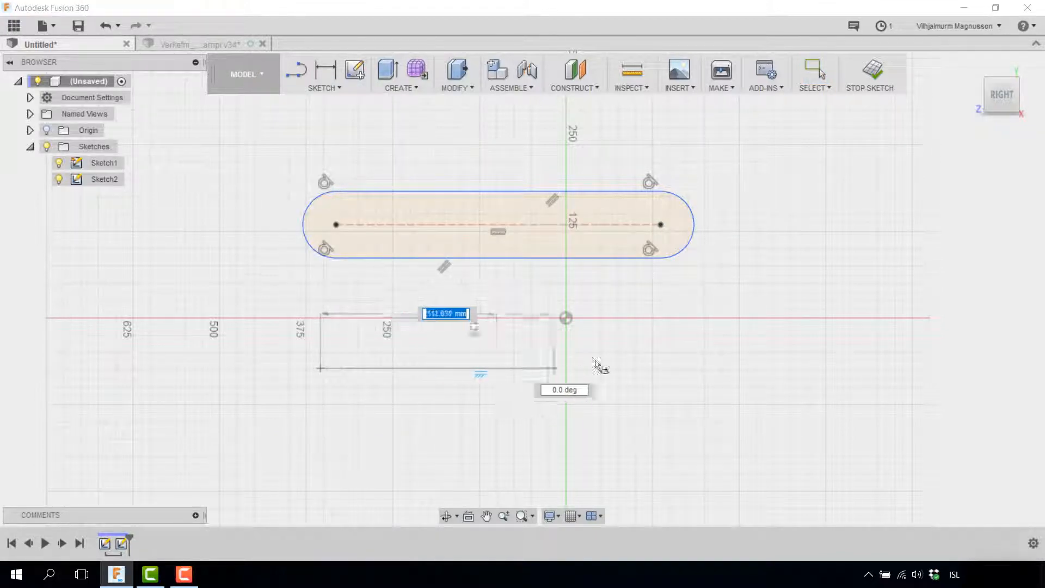
left_click(704, 370)
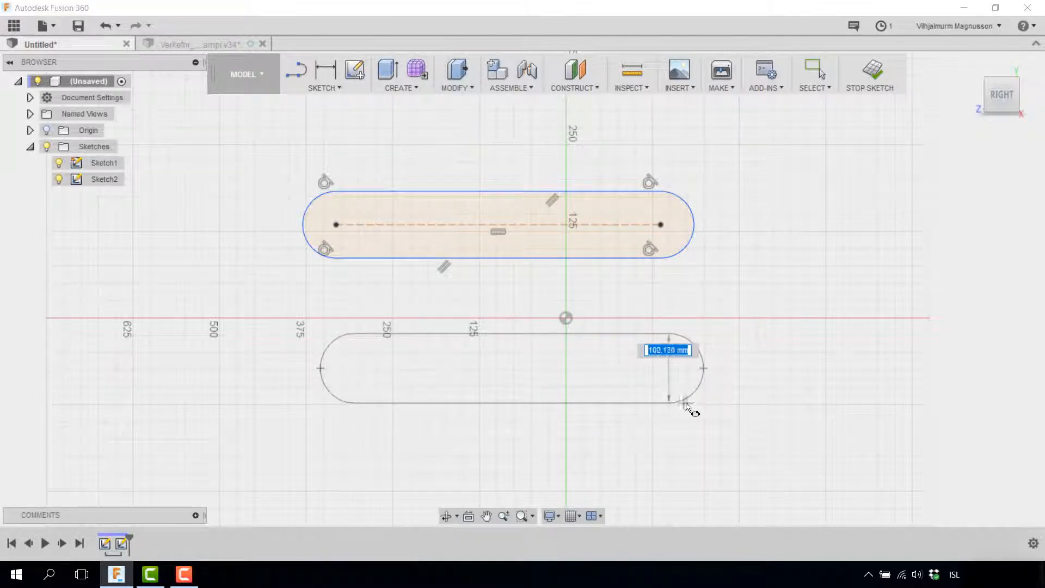
left_click(685, 404)
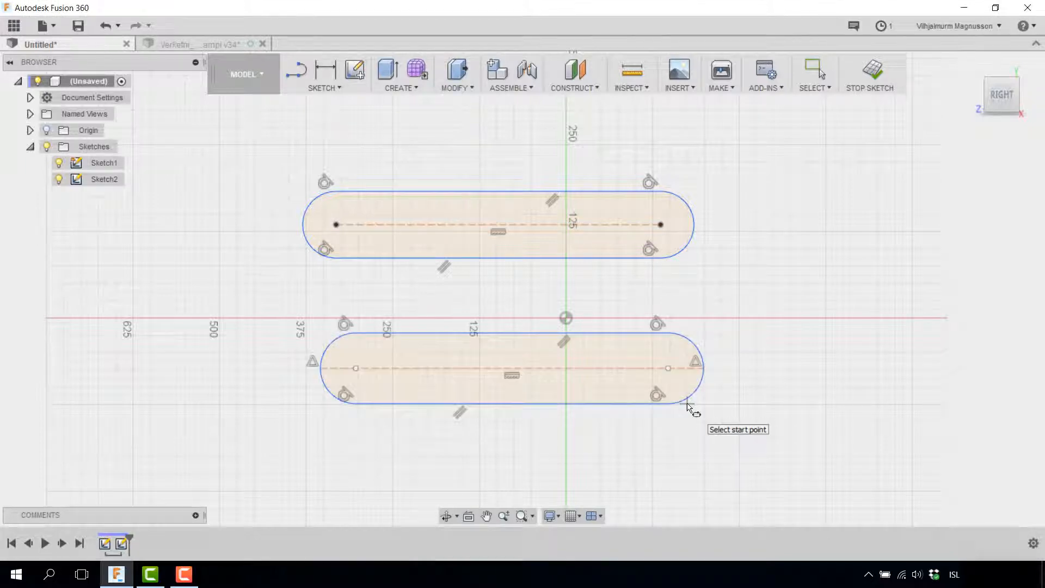
Sketch a longer horizontal Center Point Slot below the two existing slots, with its center aligned under the top slot's midpoint
scroll(619, 422, "down", 1)
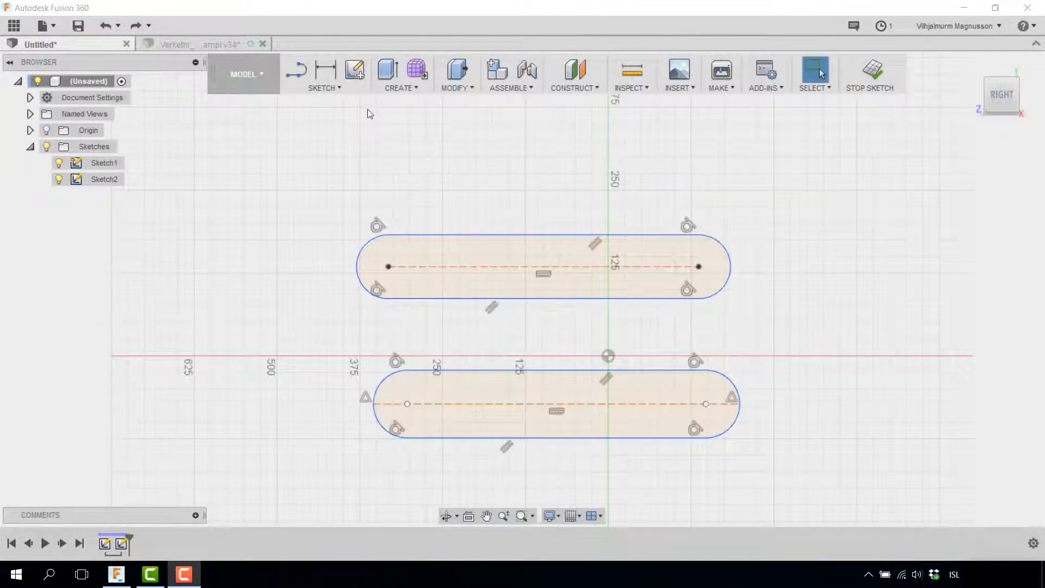
left_click(327, 88)
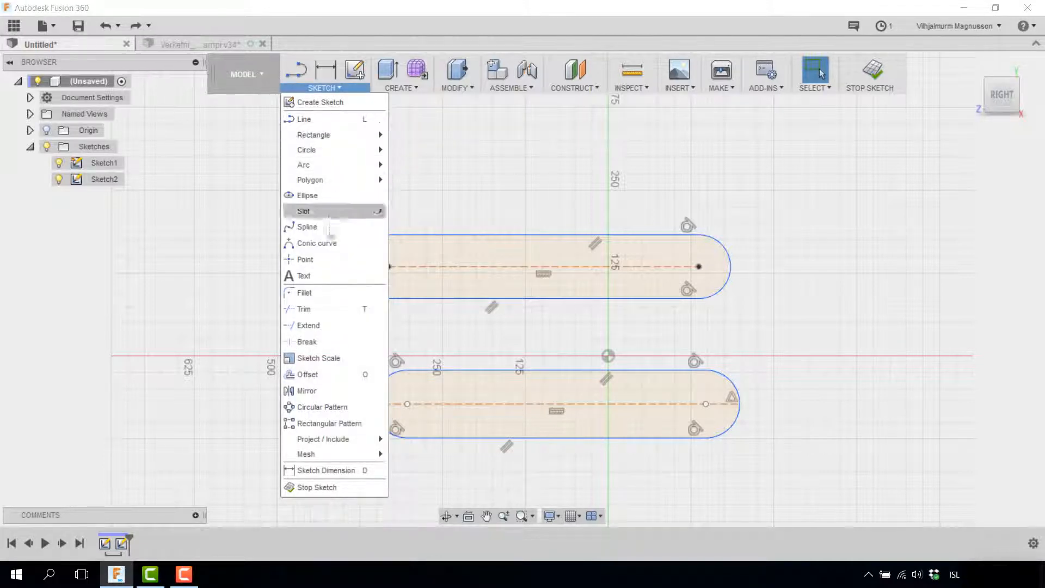
mouse_move(328, 213)
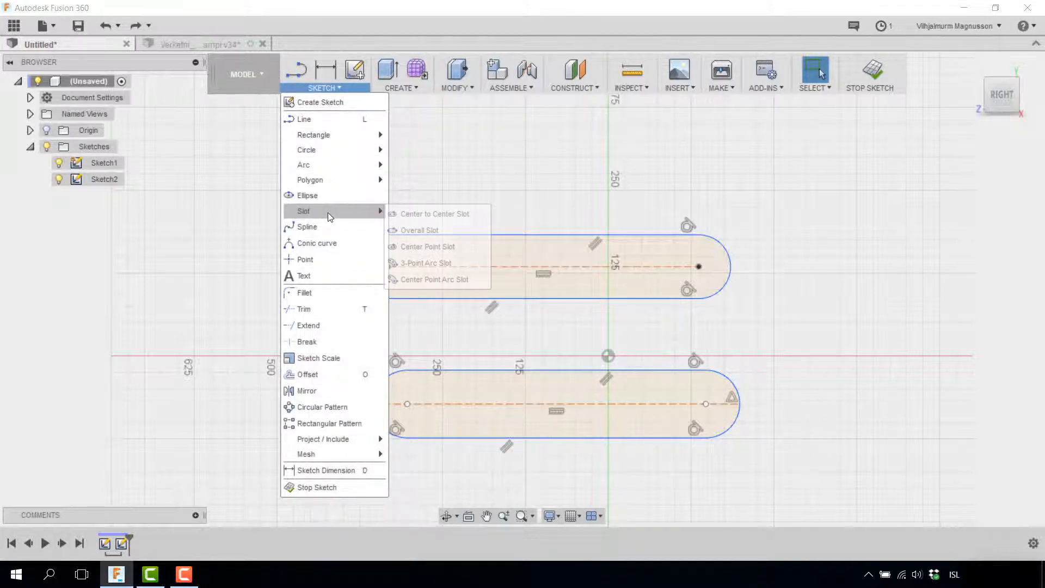
left_click(430, 247)
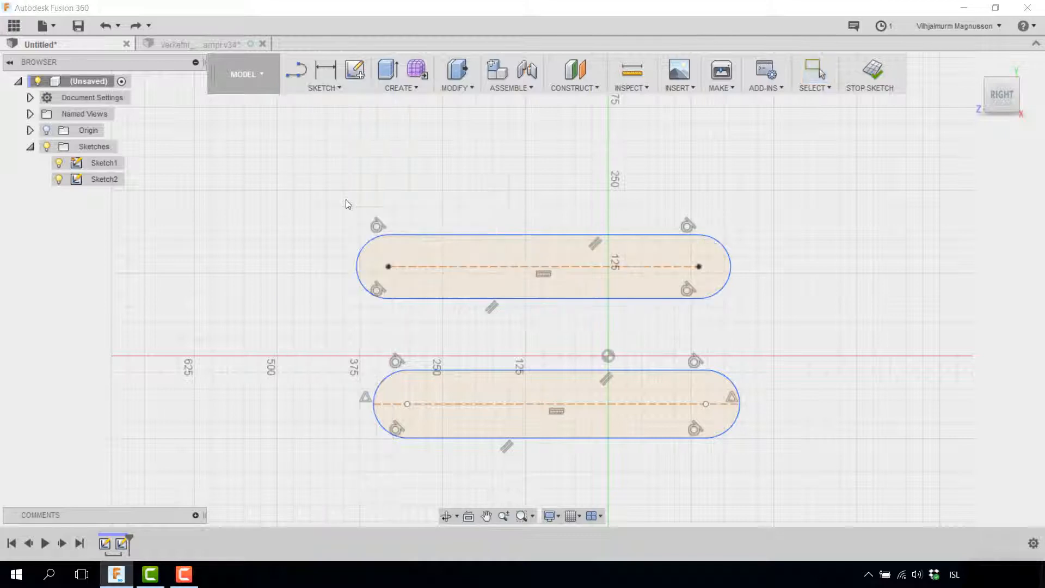
scroll(532, 306, "down", 3)
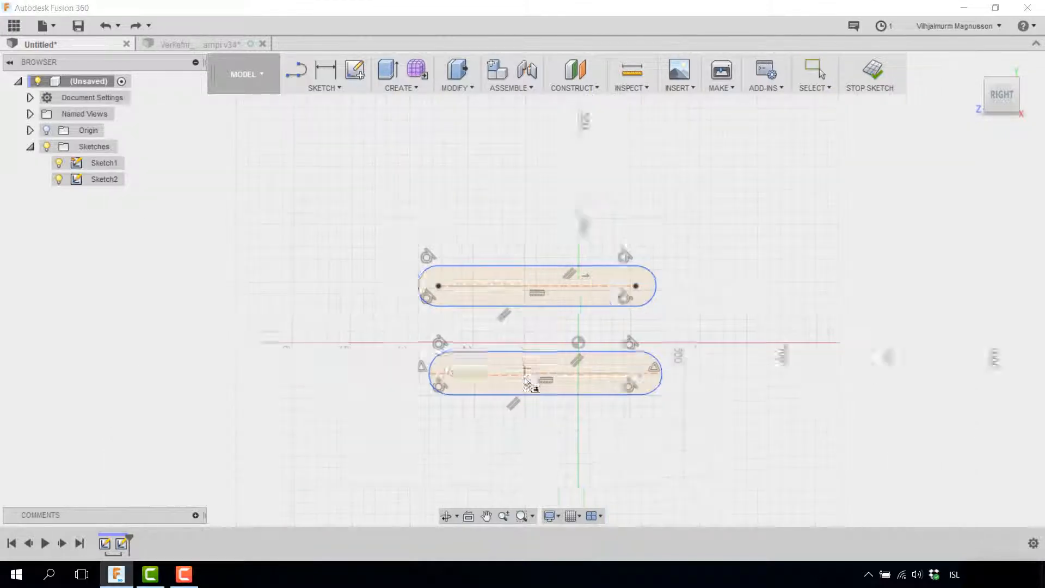
scroll(526, 459, "up", 2)
left_click(540, 396)
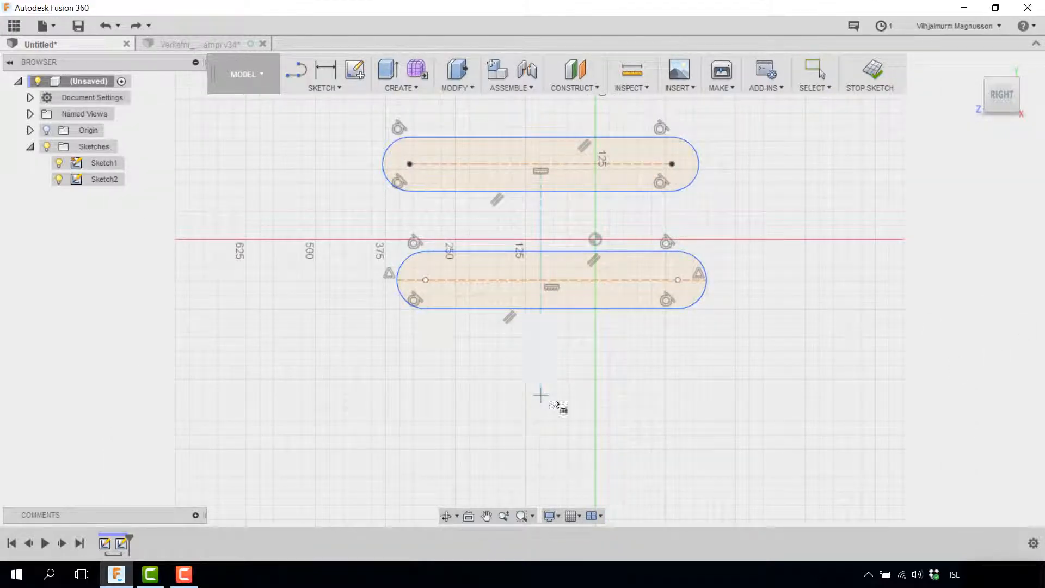
left_click(724, 396)
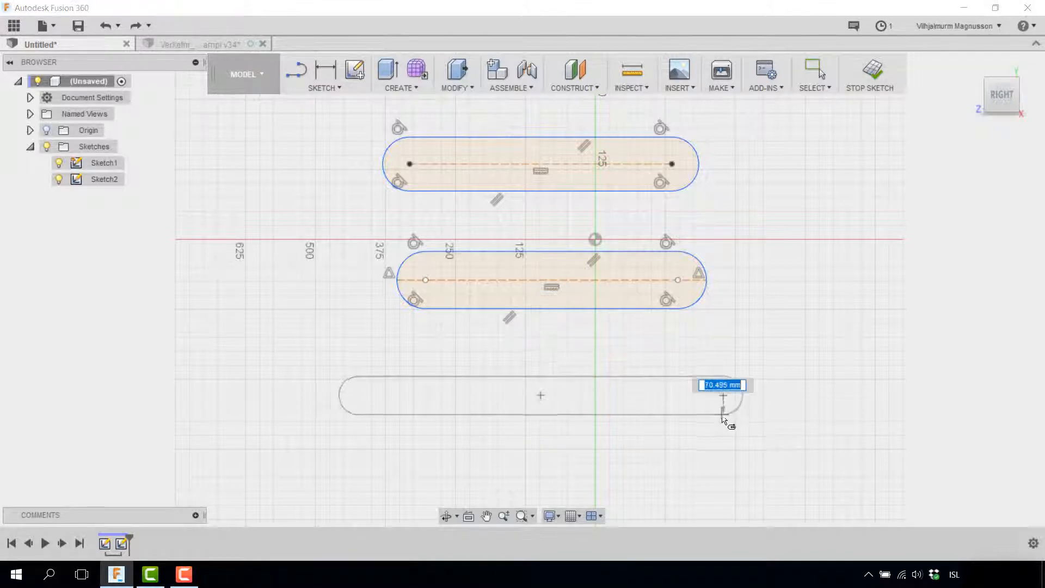
left_click(722, 426)
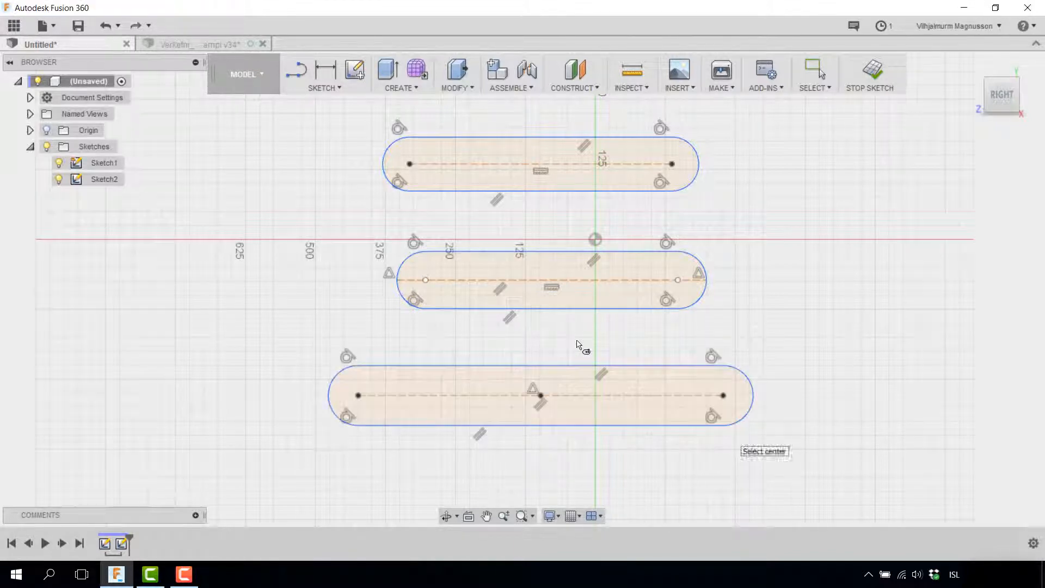
Sketch an upward-curving 3-Point Arc Slot about 77 mm wide below the three straight slots, roughly symmetric about the green axis
scroll(531, 327, "down", 4)
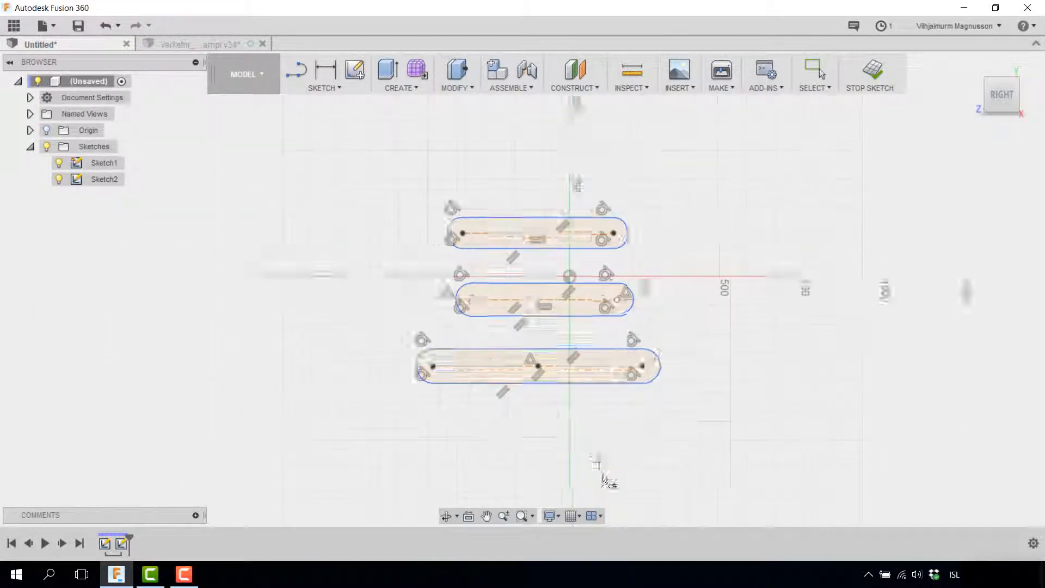
scroll(601, 478, "up", 3)
scroll(487, 387, "up", 2)
scroll(485, 387, "down", 4)
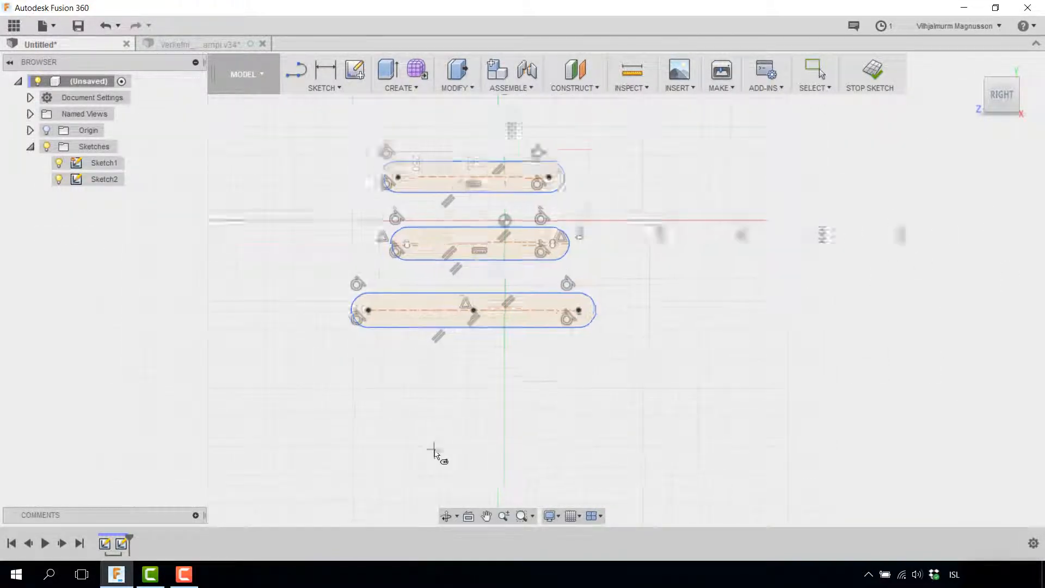
scroll(436, 455, "up", 4)
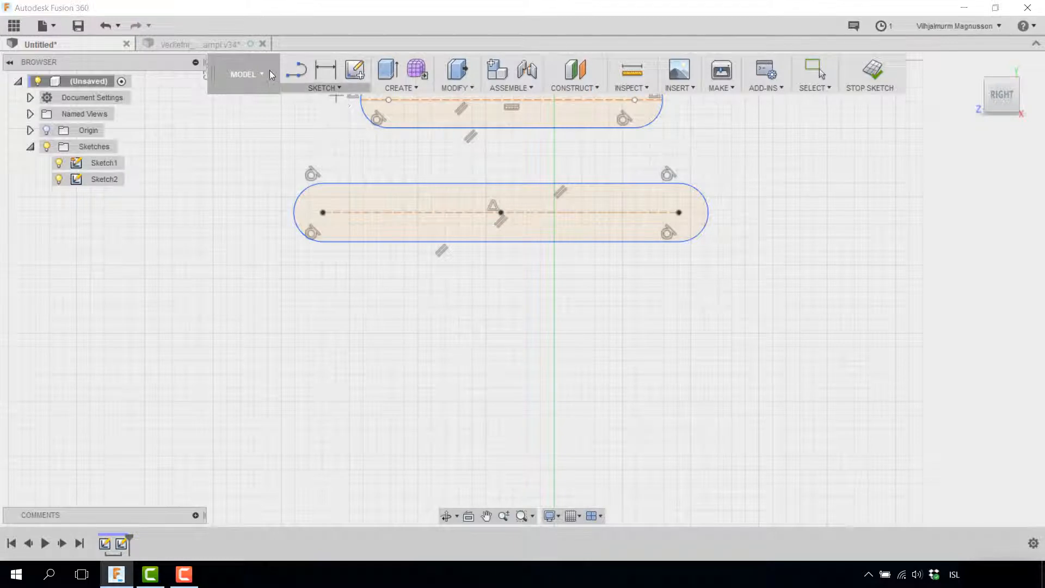
left_click(325, 87)
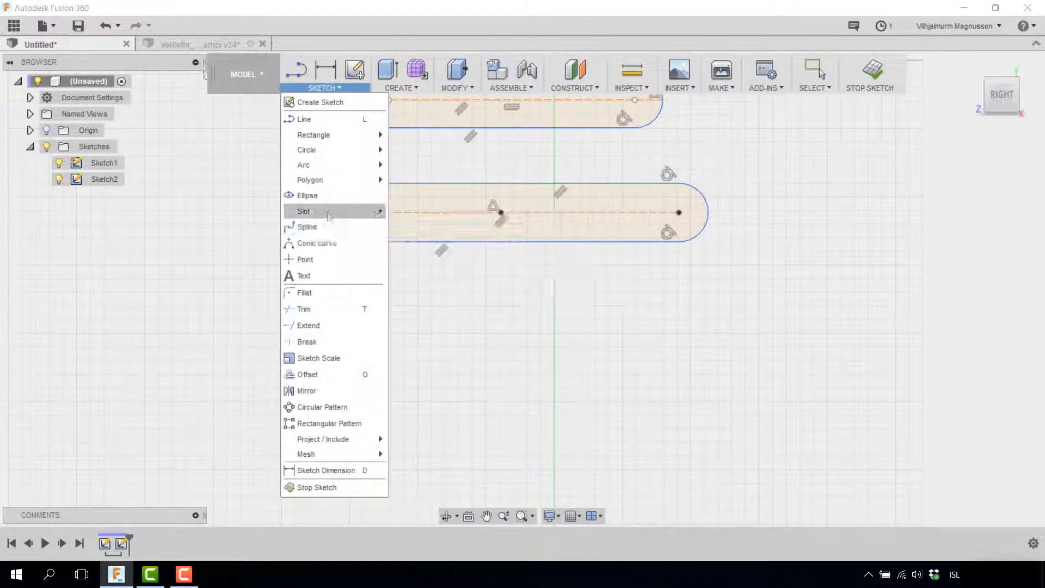
mouse_move(328, 212)
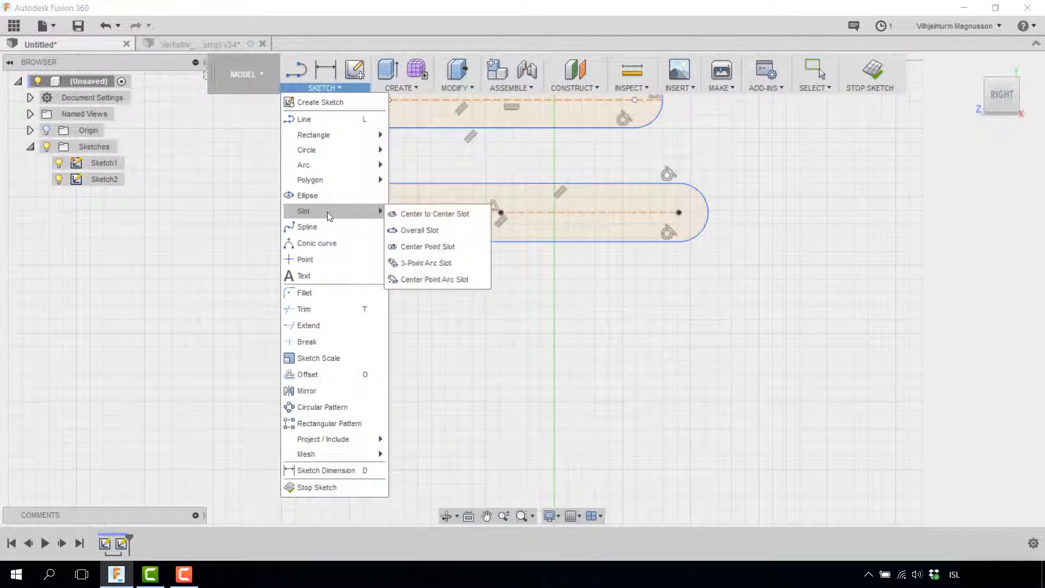
left_click(442, 264)
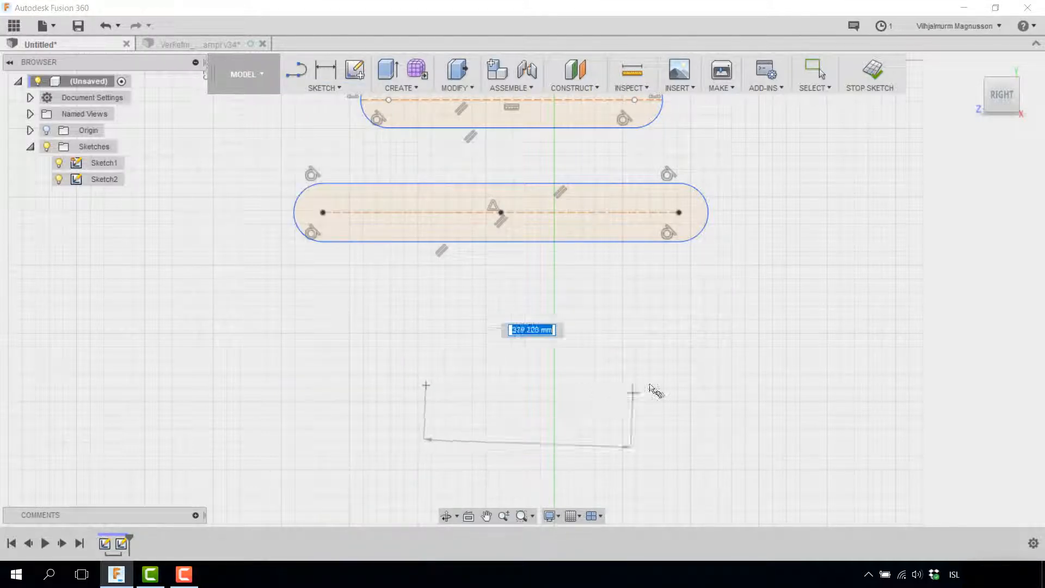
left_click(682, 385)
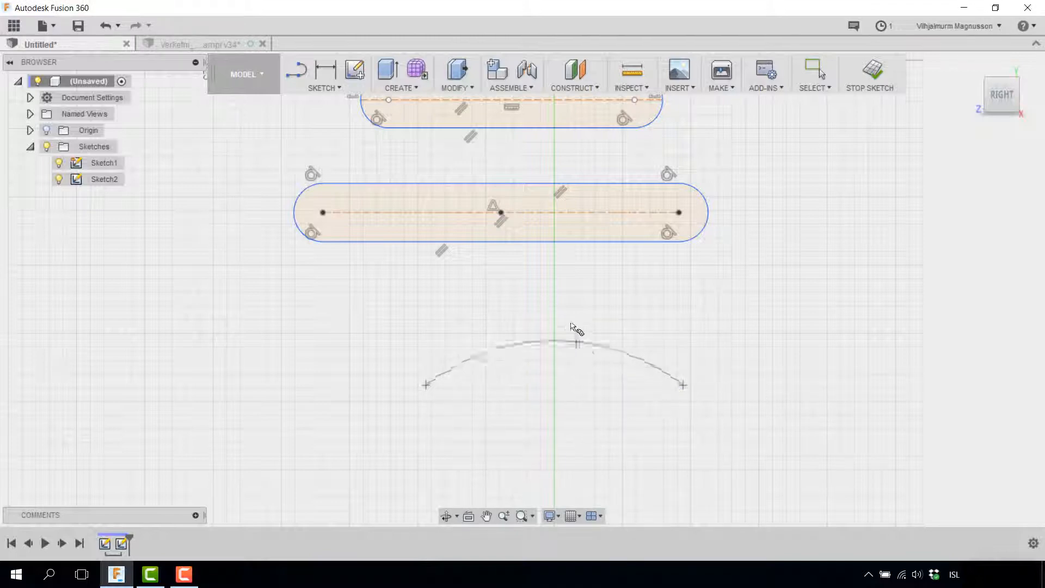
left_click(568, 344)
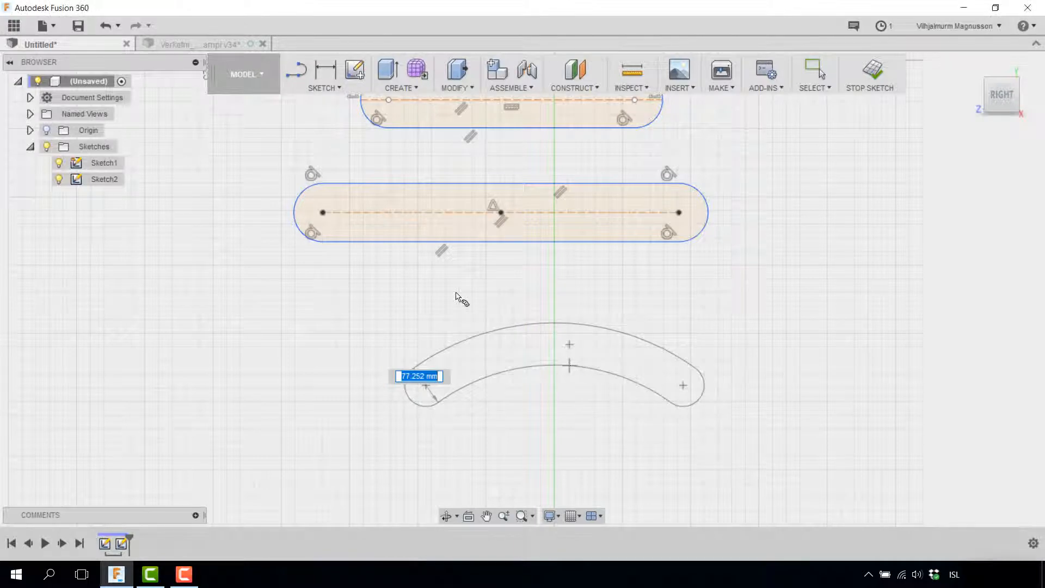
left_click(462, 299)
scroll(478, 303, "down", 4)
scroll(560, 463, "up", 3)
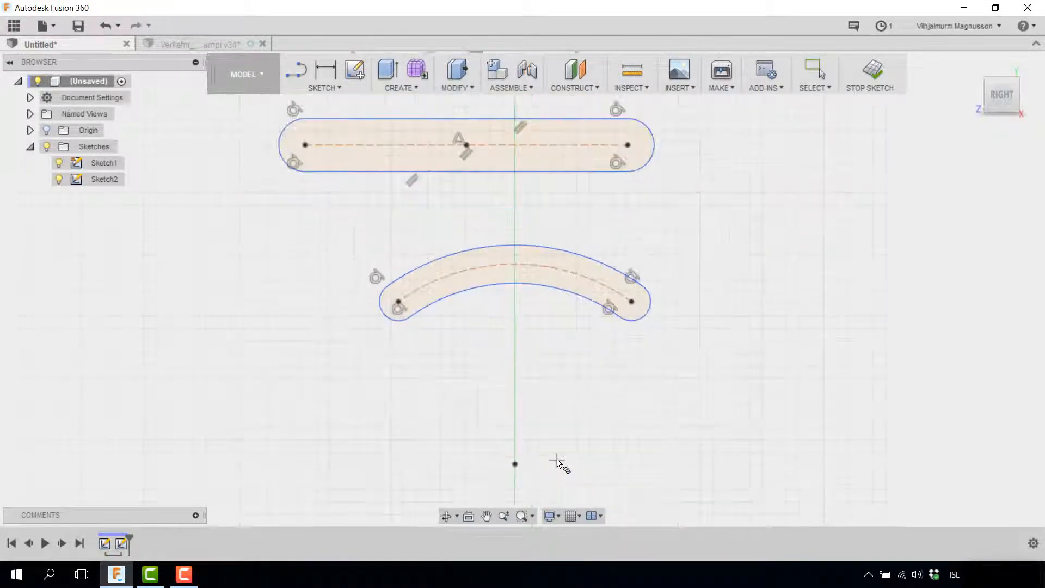
Sketch a half-circle Center Point Arc Slot about 73 mm thick below the 3-point arc slot, centered on the green axis and opening upward
left_click(322, 87)
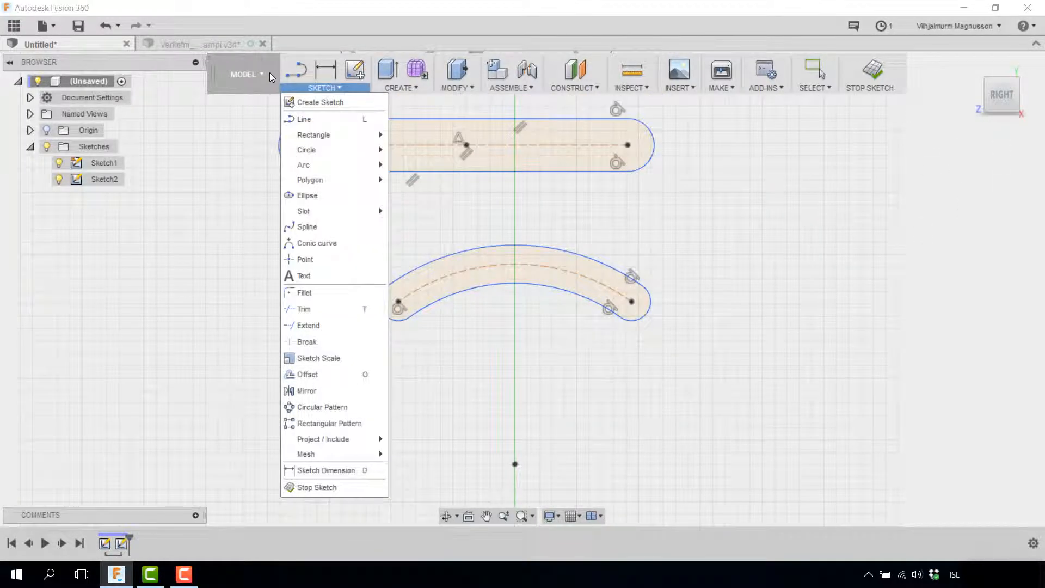
mouse_move(334, 211)
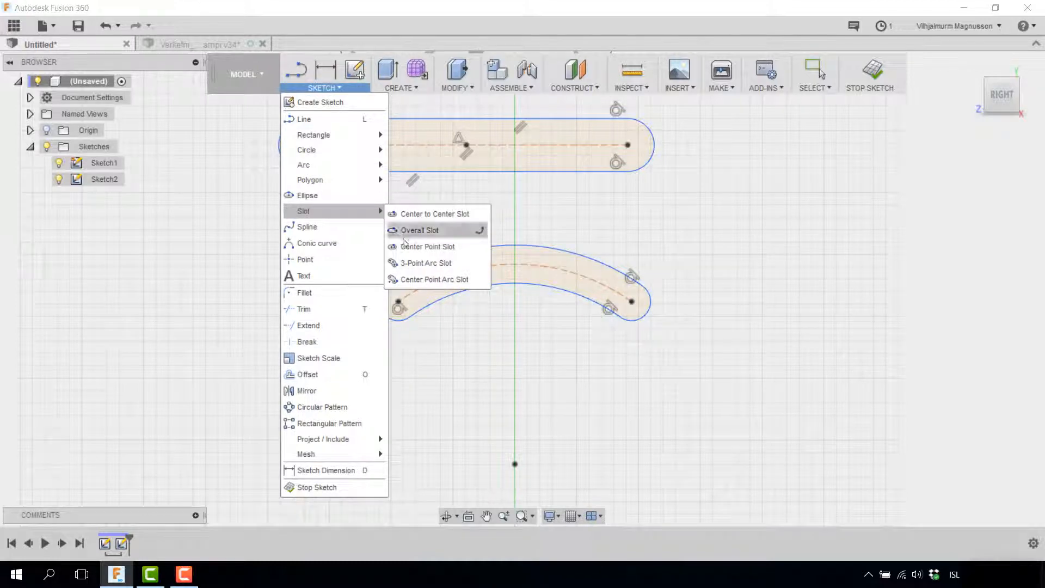
left_click(416, 280)
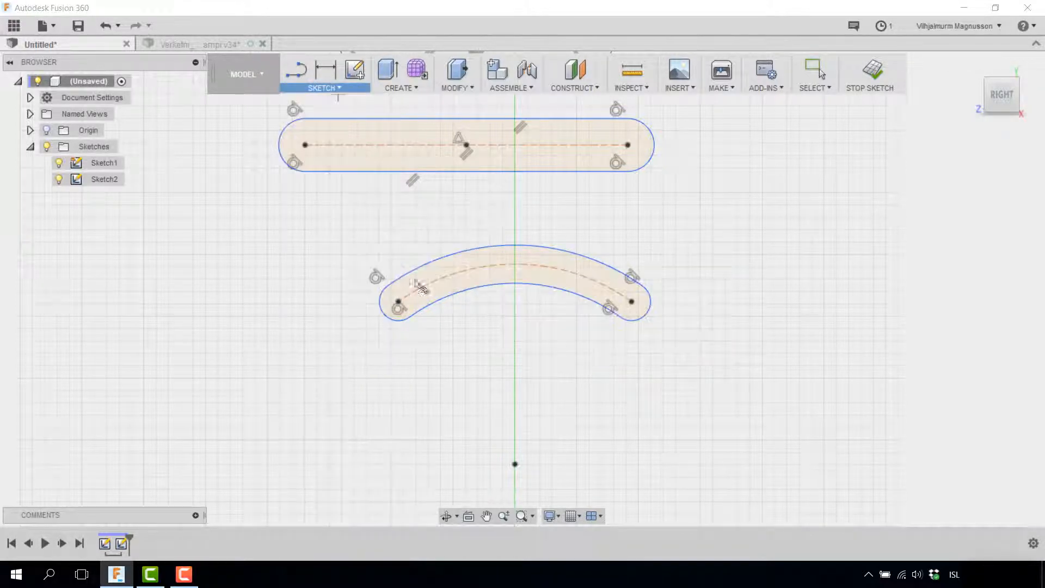
left_click(515, 411)
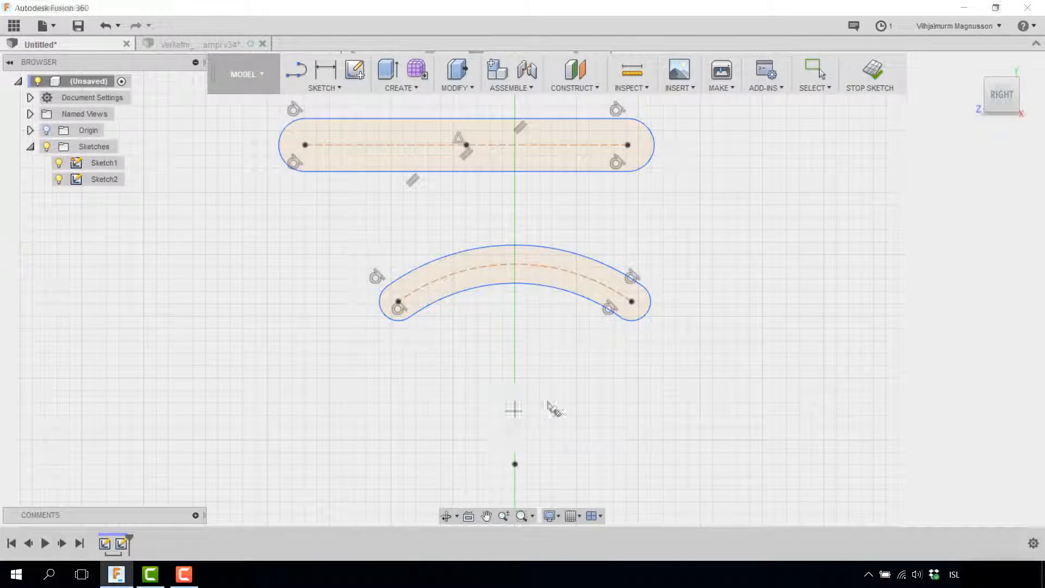
left_click(673, 411)
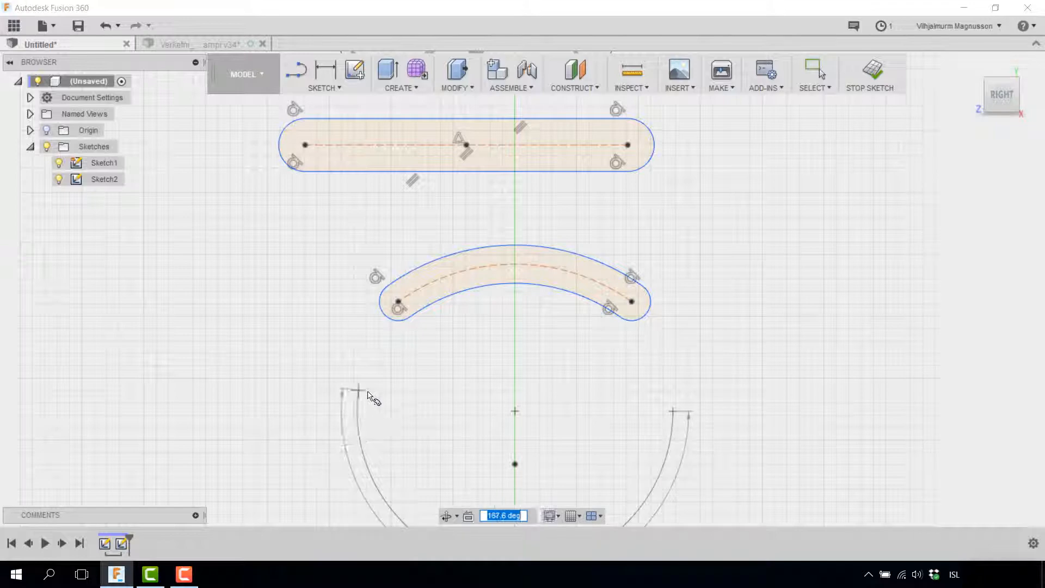
left_click(358, 411)
scroll(398, 365, "down", 3)
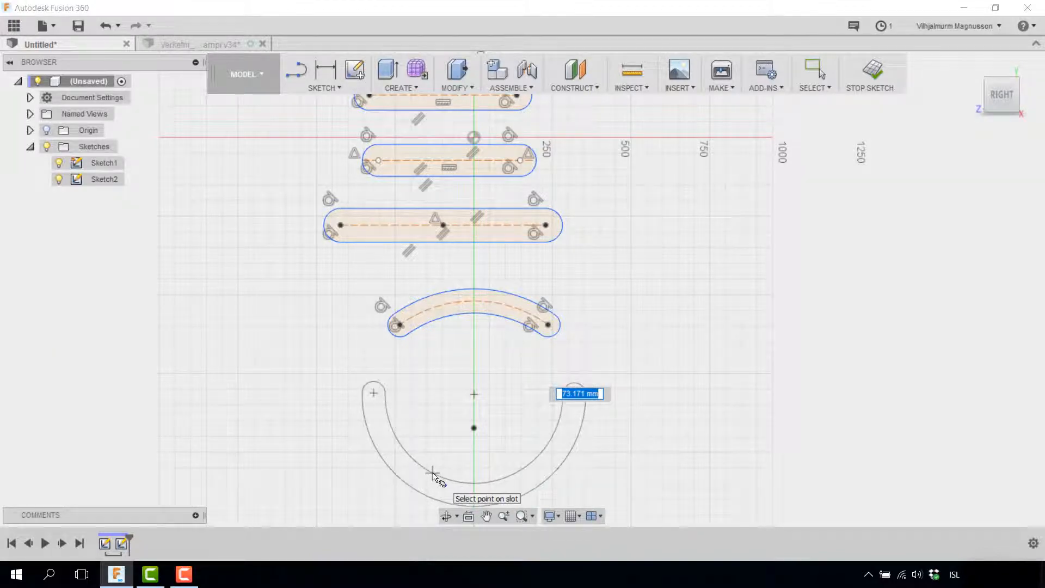
left_click(433, 476)
scroll(441, 332, "down", 2)
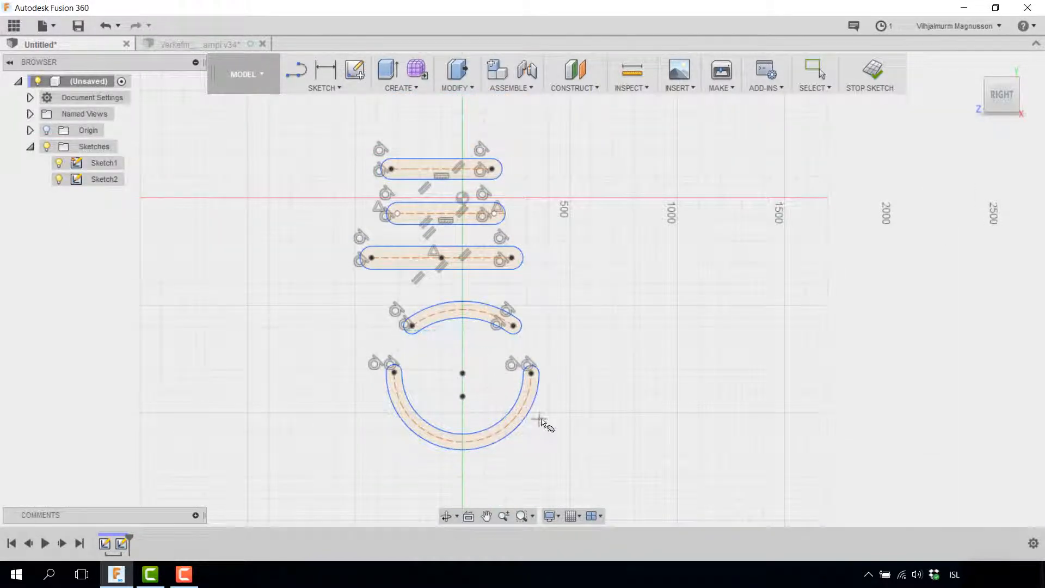
Draw a small Center Diameter Circle inside the top slot, centered on the left end point of its centerline
scroll(541, 420, "up", 3)
scroll(382, 256, "down", 4)
scroll(307, 142, "up", 1)
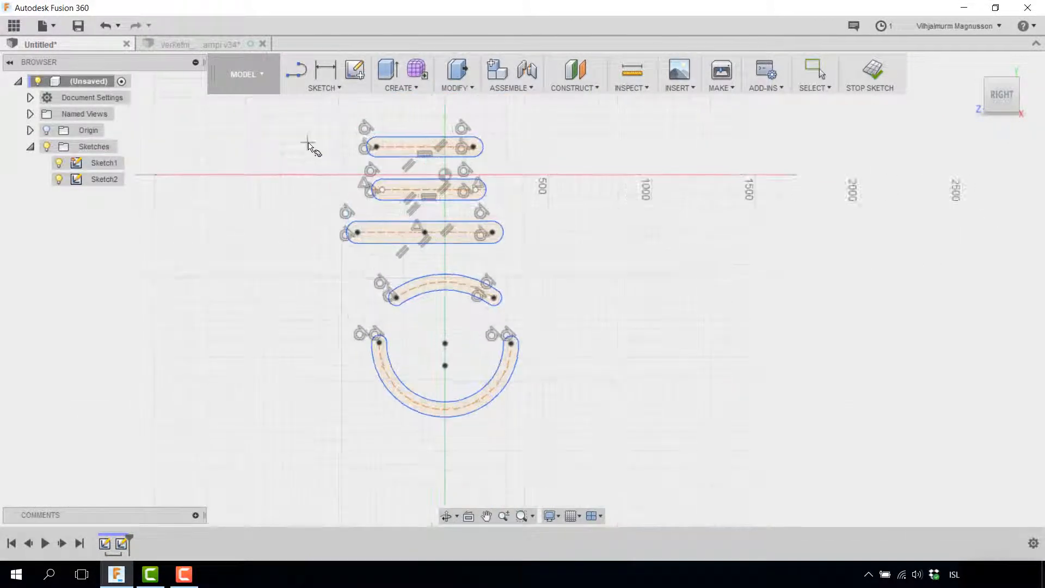
scroll(316, 142, "up", 3)
scroll(515, 109, "up", 4)
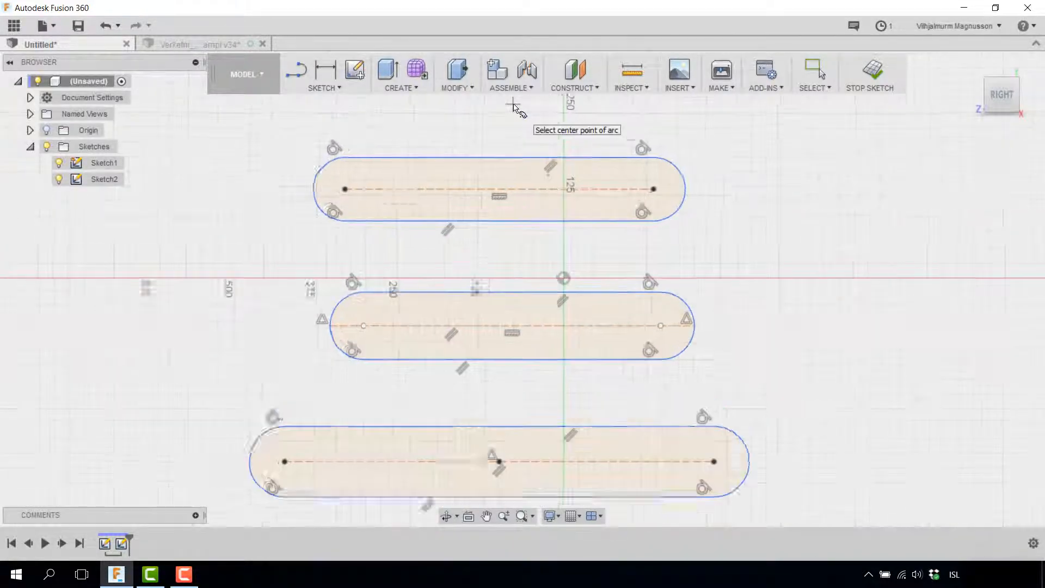
left_click(335, 90)
mouse_move(329, 151)
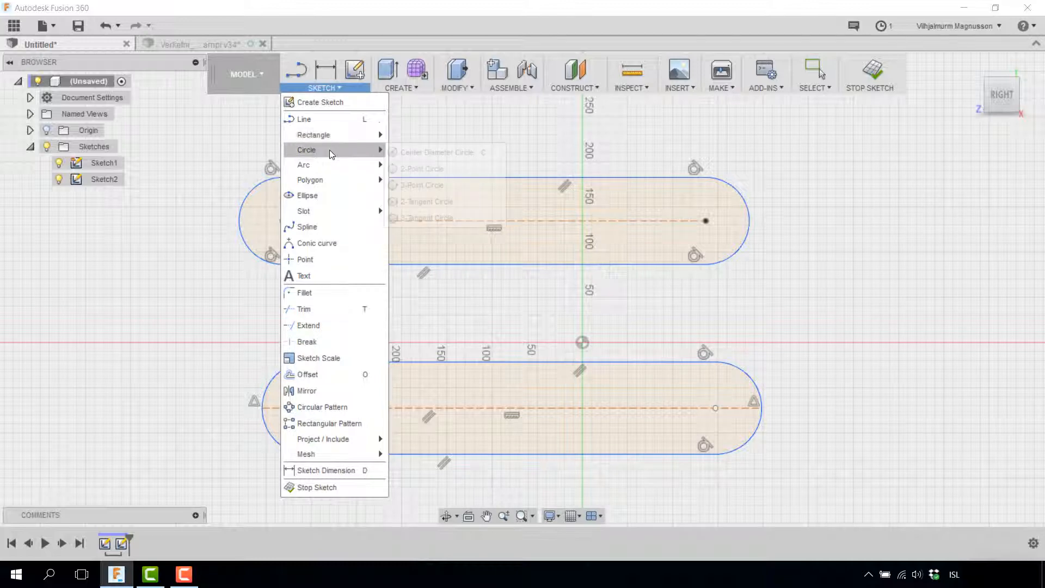
left_click(395, 153)
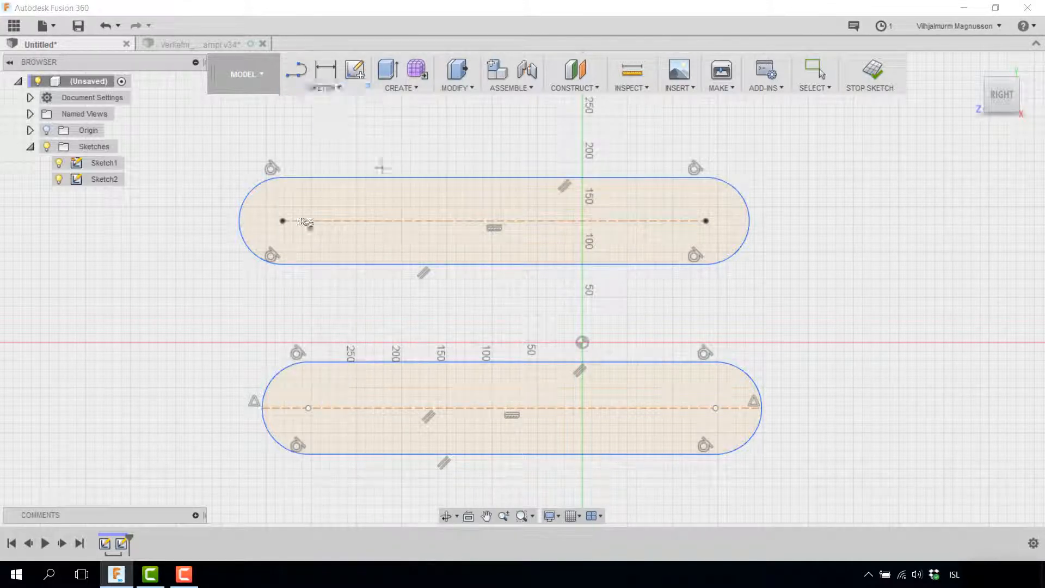
left_click(283, 220)
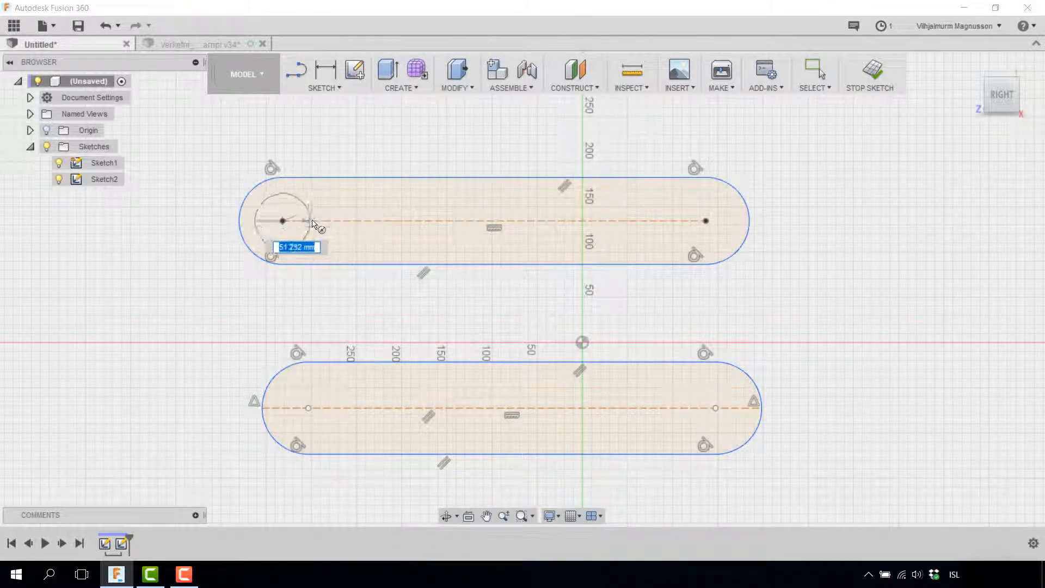
left_click(305, 221)
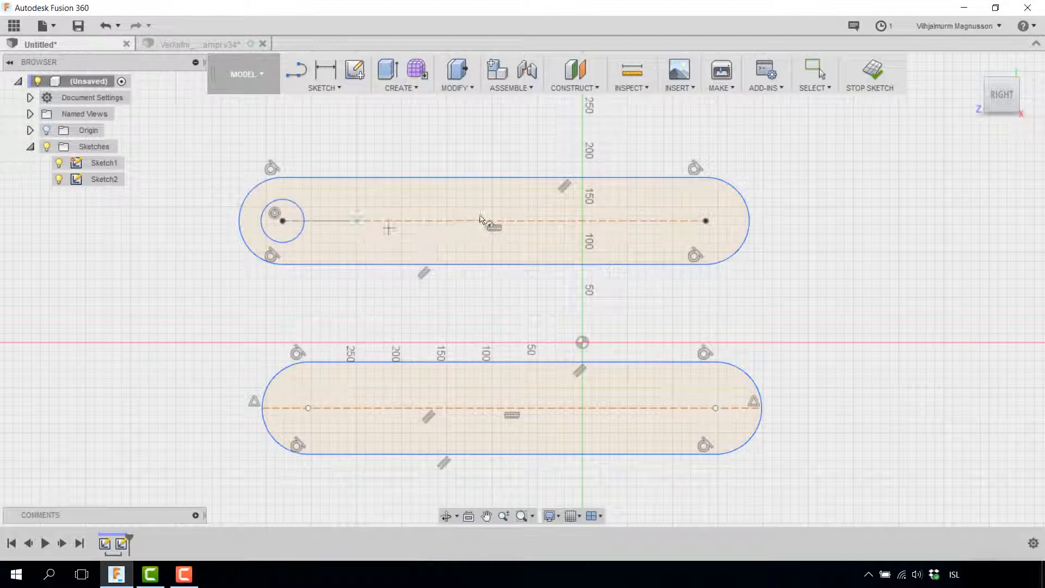
Dimension the top slot's upper straight edge to 400 mm, placing the dimension above the slot
left_click(325, 70)
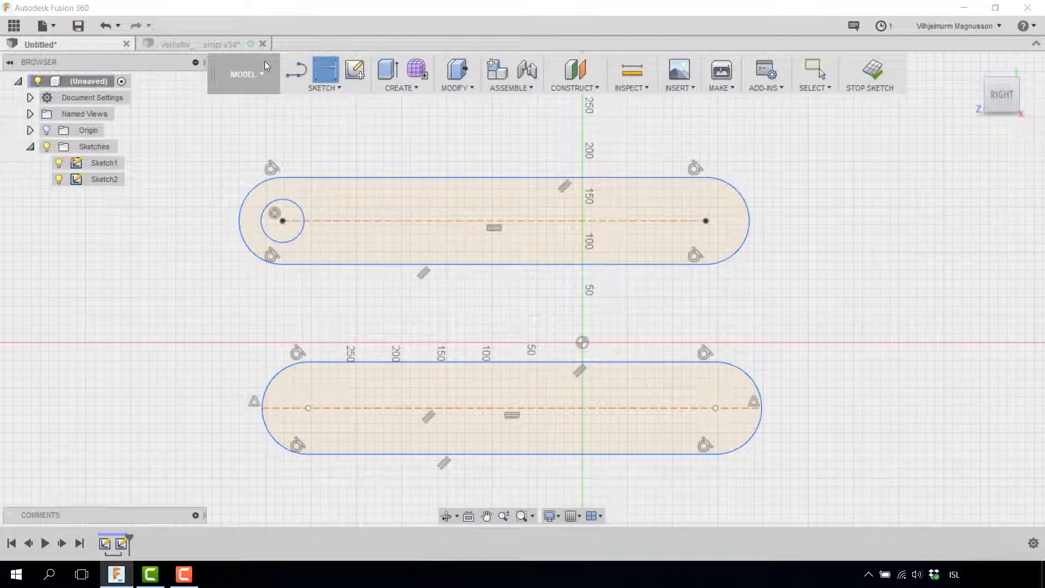
left_click(332, 88)
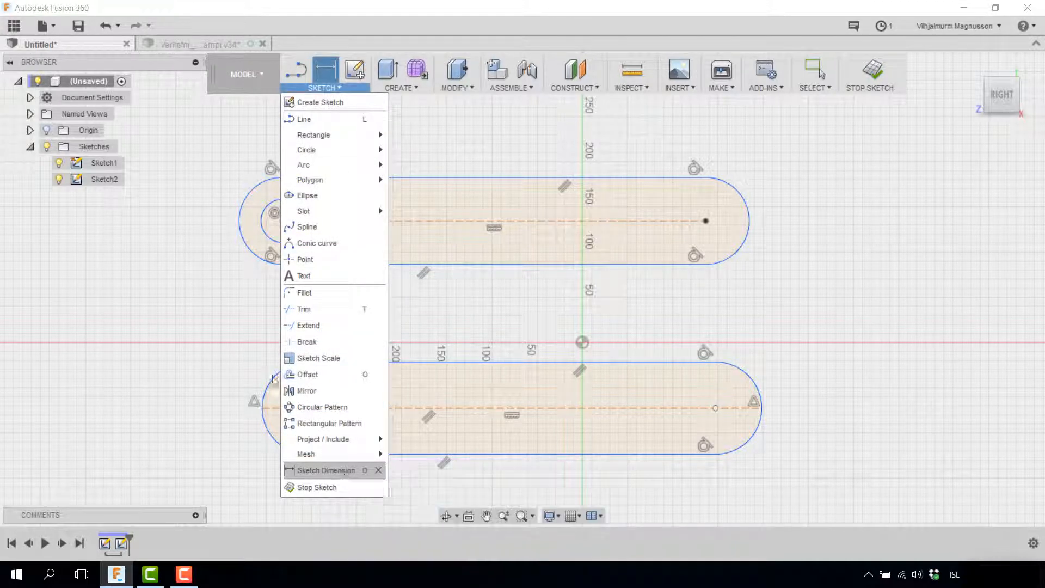
left_click(495, 177)
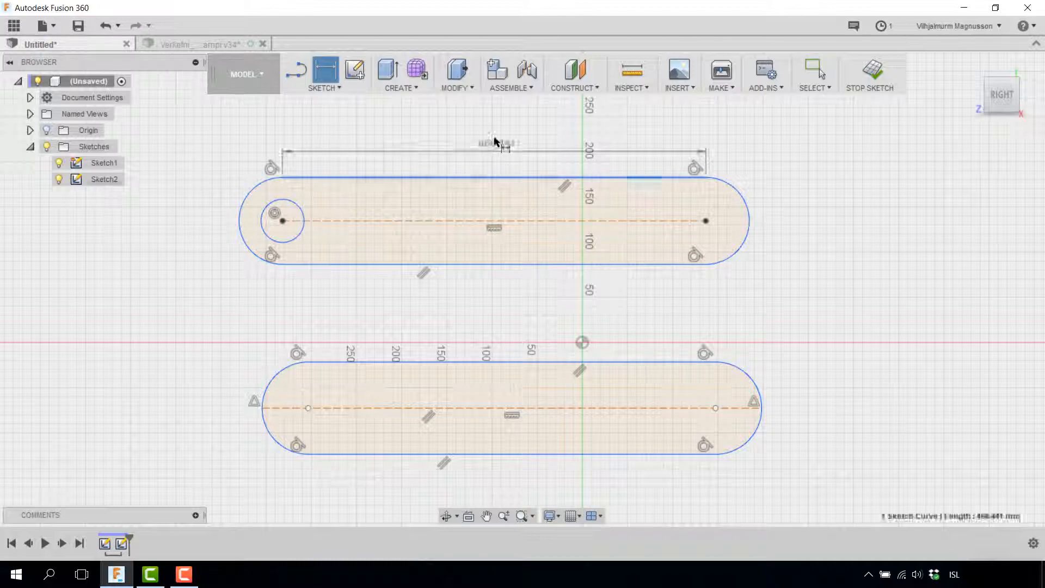
left_click(510, 132)
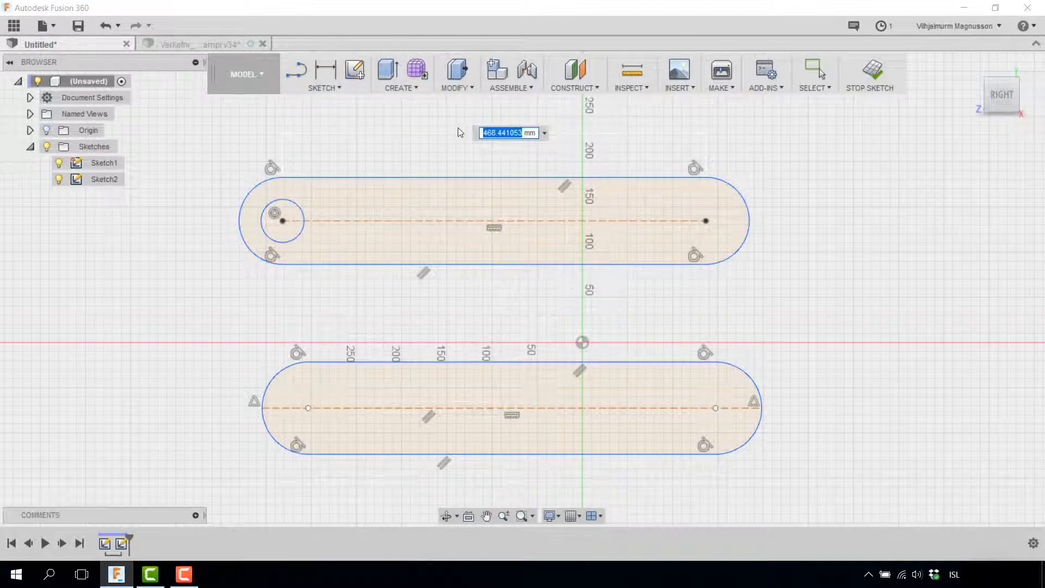
type("=")
type("00")
key("Return")
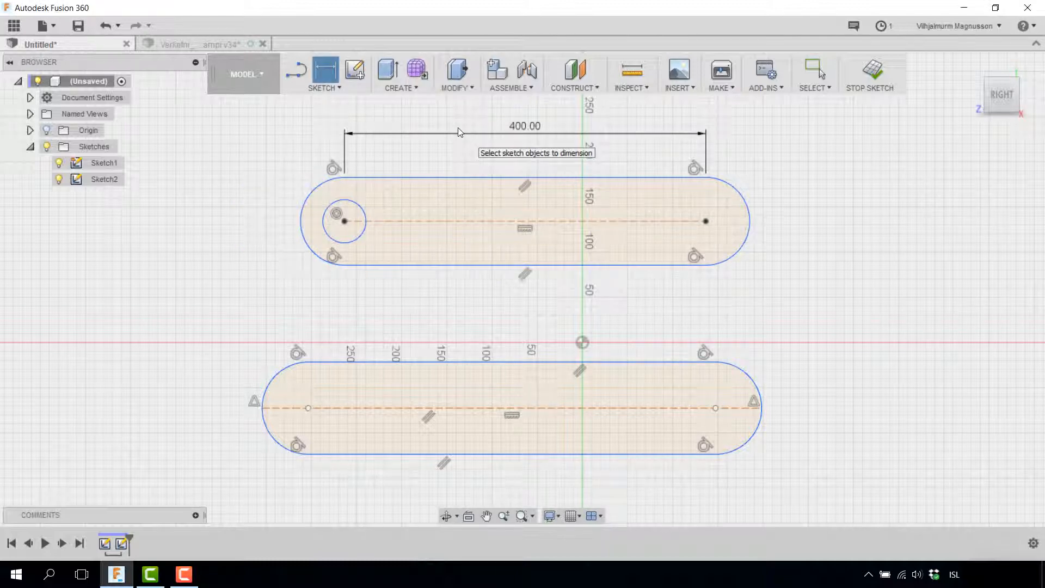